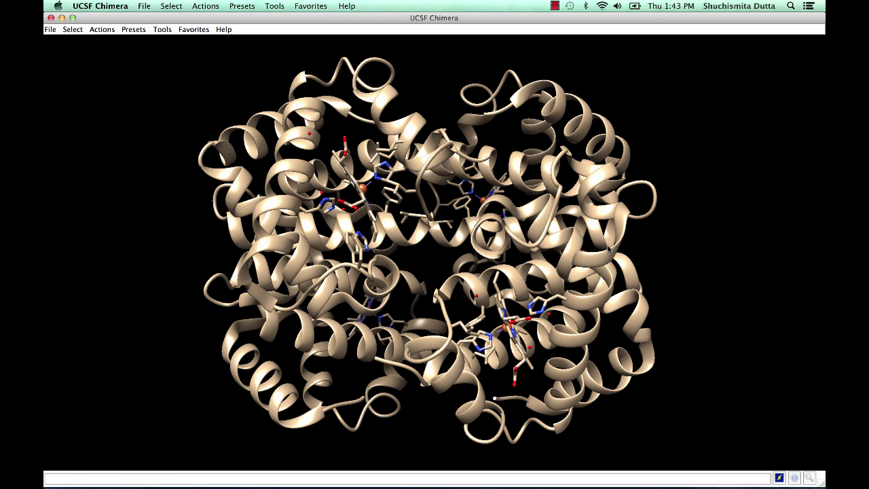
Select hemoglobin chain A (1170 atoms, 1143 bonds) from the Select > Chain menu
mouse_move(609, 249)
mouse_move(528, 405)
click(72, 30)
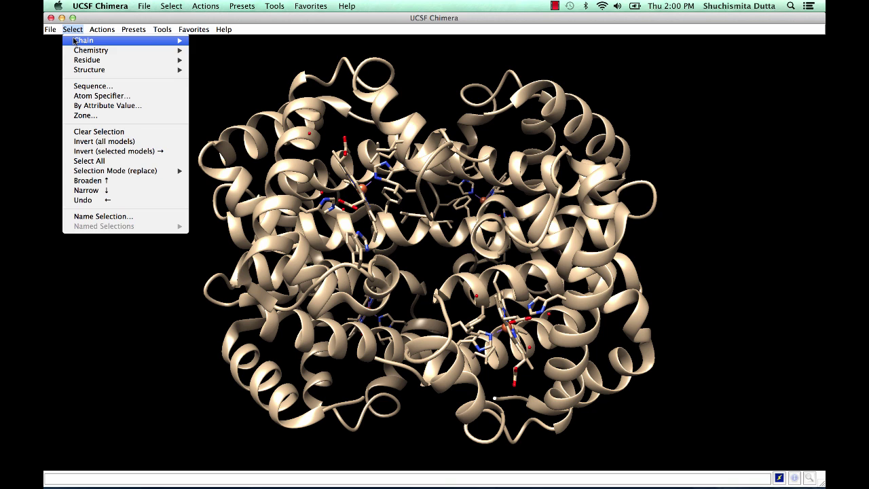
mouse_move(73, 41)
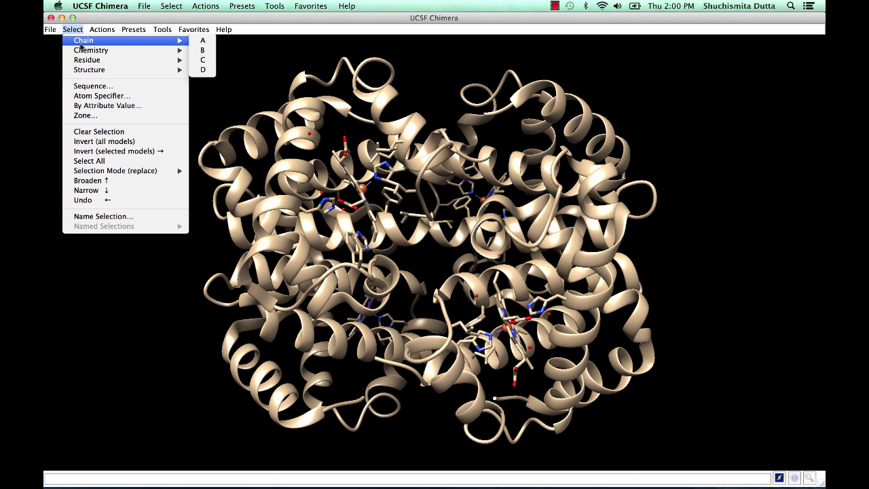
click(203, 42)
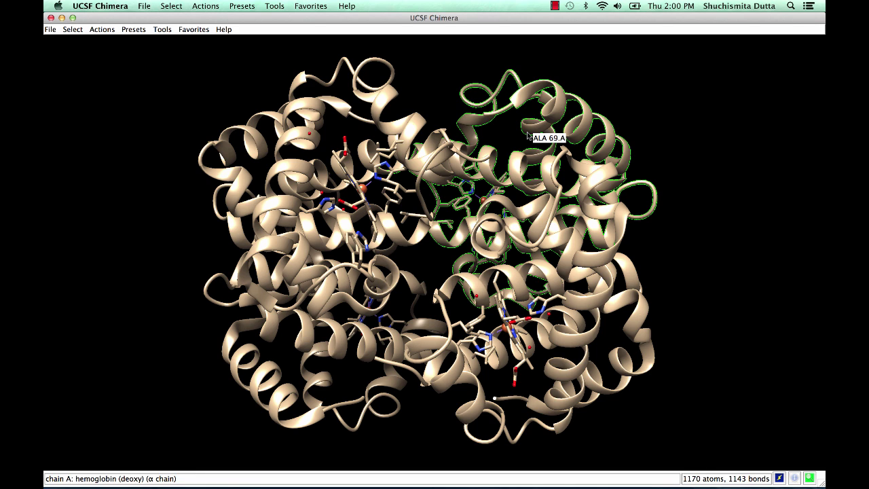
Hide chain A's ribbon, then show it again
click(110, 31)
mouse_move(116, 51)
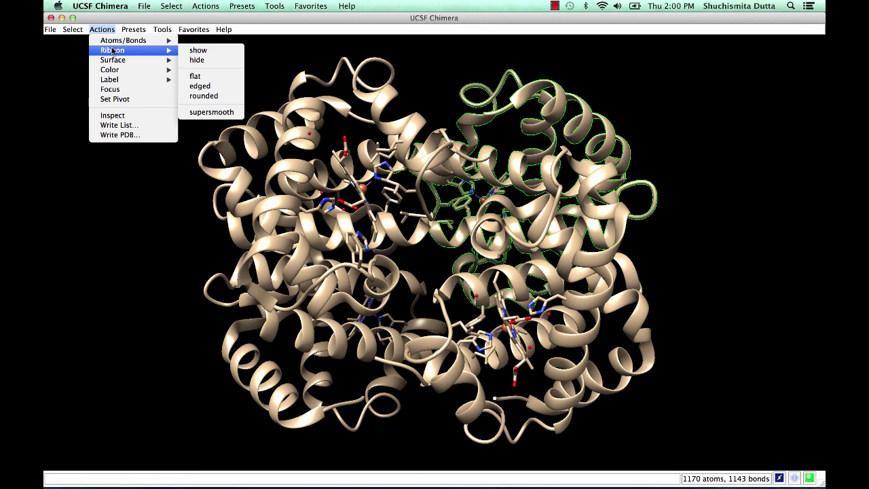
click(196, 60)
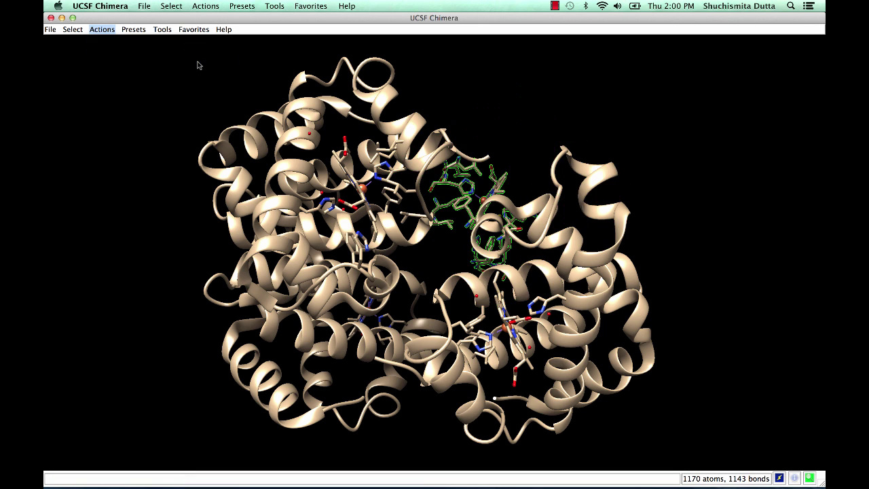
click(105, 31)
mouse_move(116, 52)
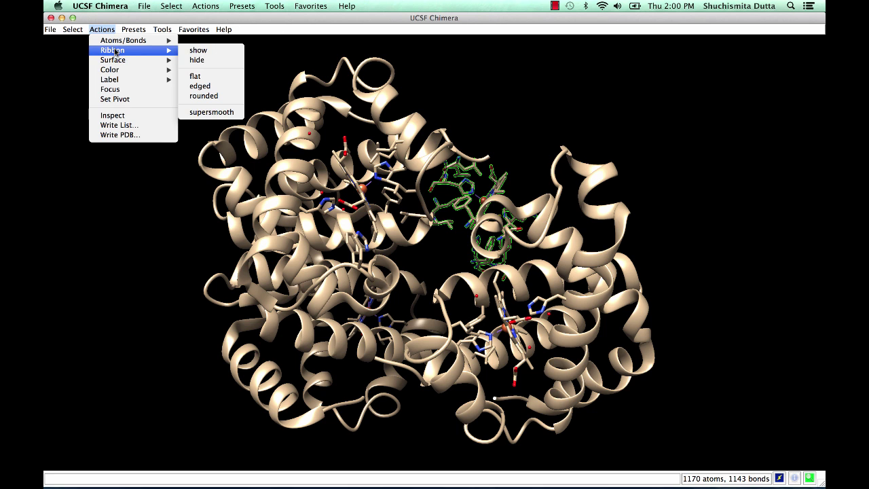
click(197, 50)
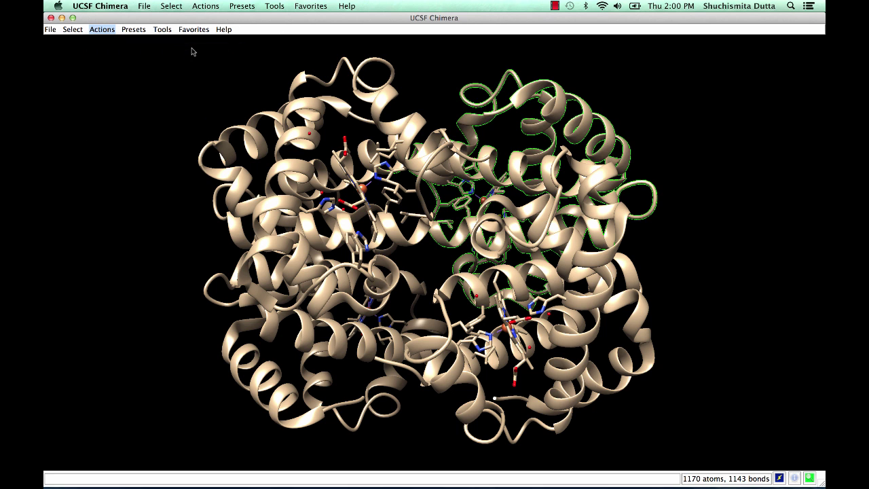
Draw chain A's displayed atoms as ball and stick, then as spheres
click(102, 31)
mouse_move(104, 42)
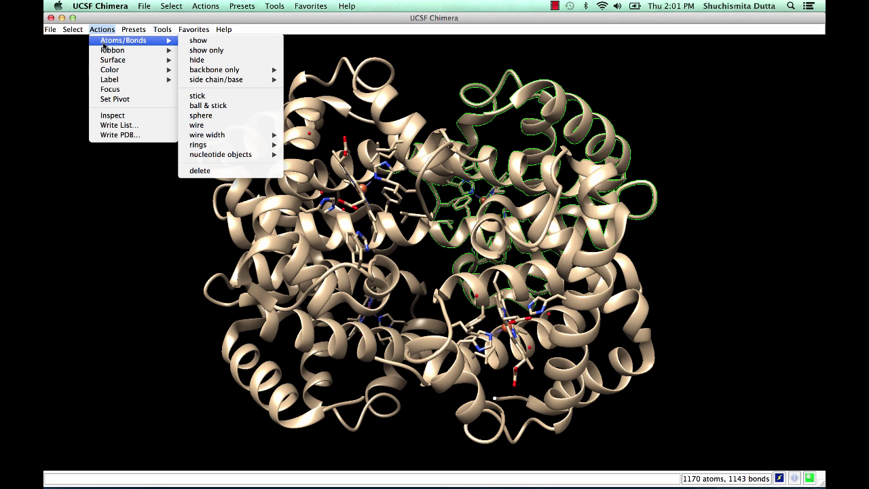
mouse_move(112, 62)
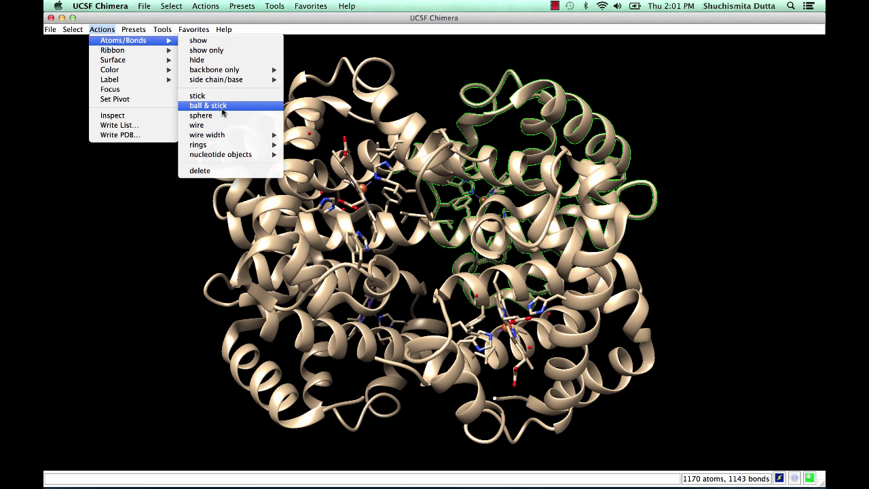
click(221, 108)
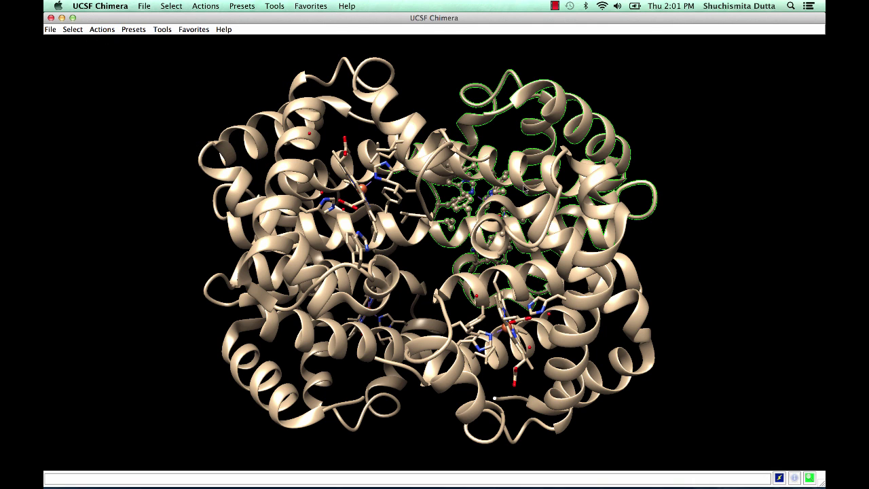
click(102, 29)
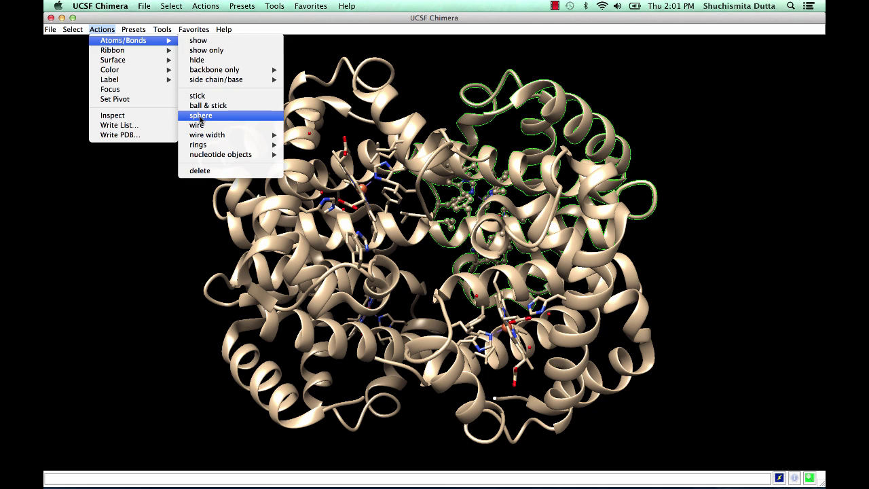
click(201, 117)
click(73, 29)
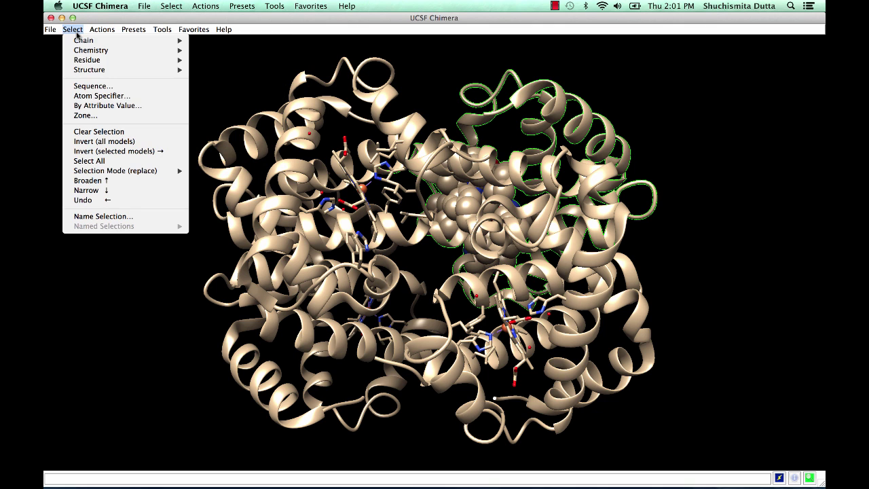
click(100, 134)
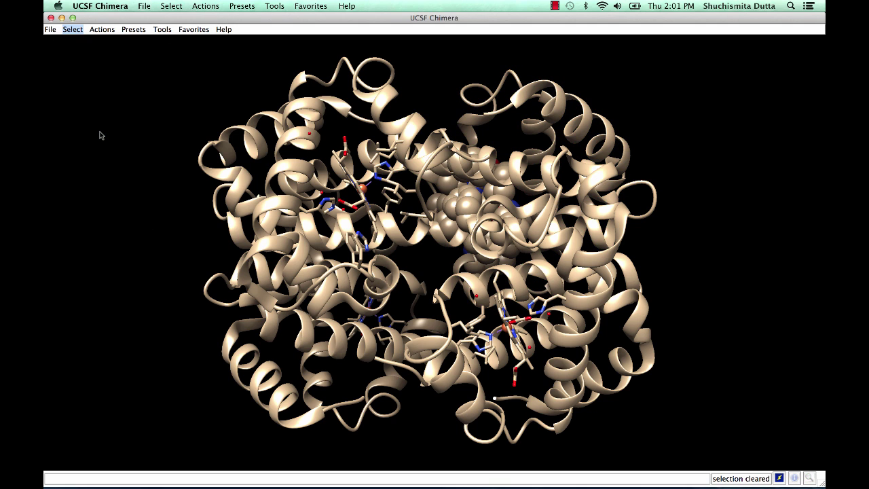
click(68, 30)
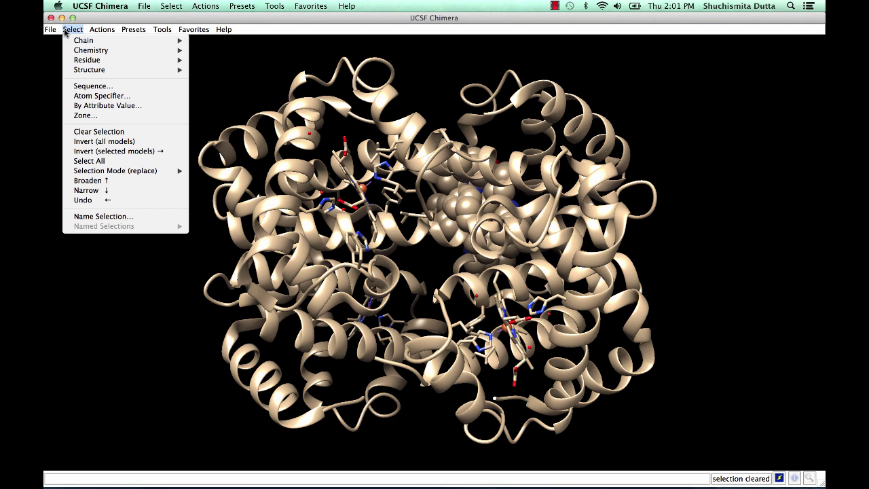
mouse_move(80, 41)
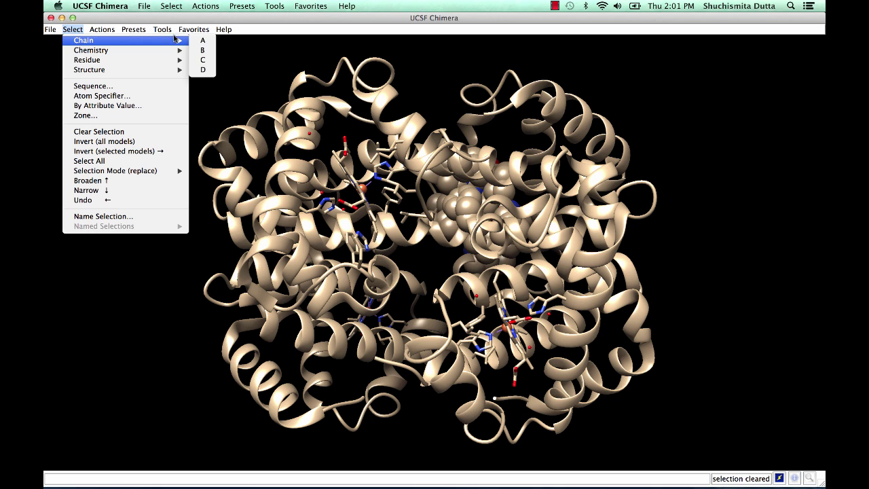
click(202, 41)
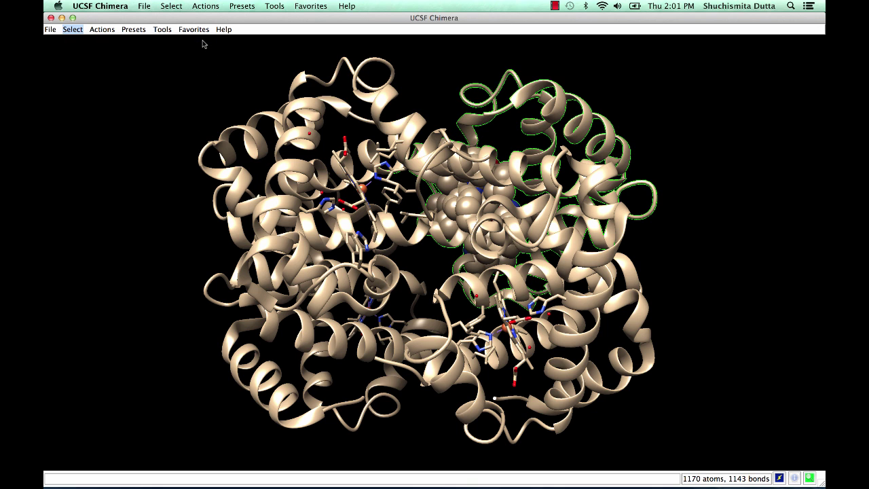
click(78, 31)
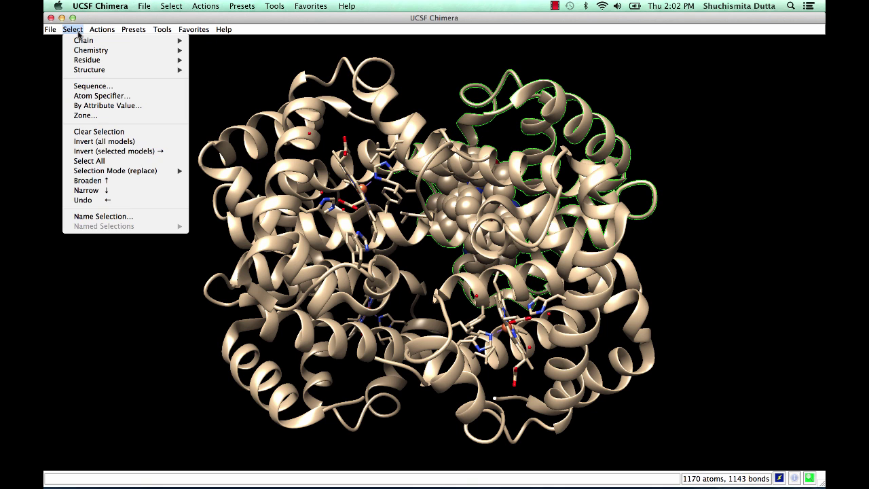
click(106, 141)
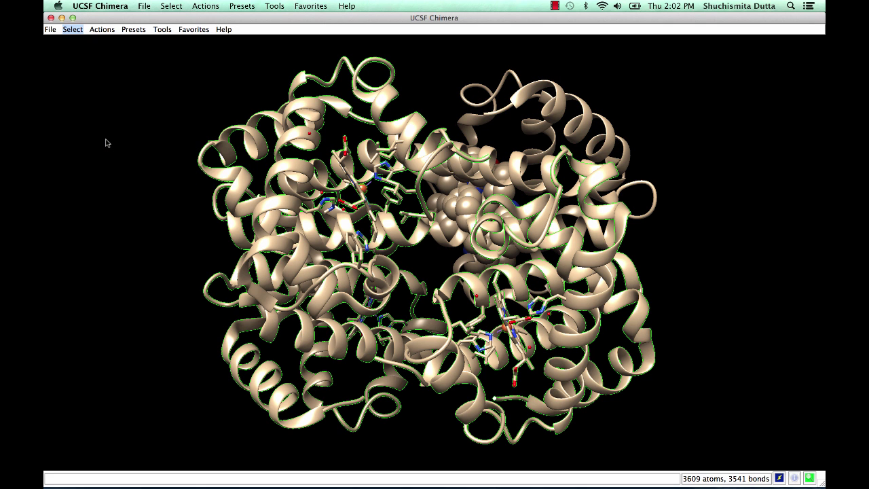
click(72, 30)
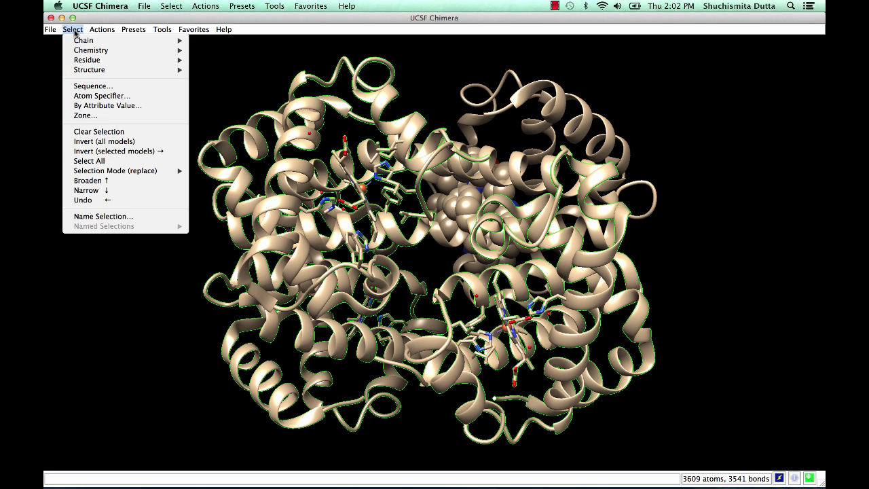
click(97, 142)
click(72, 30)
mouse_move(103, 173)
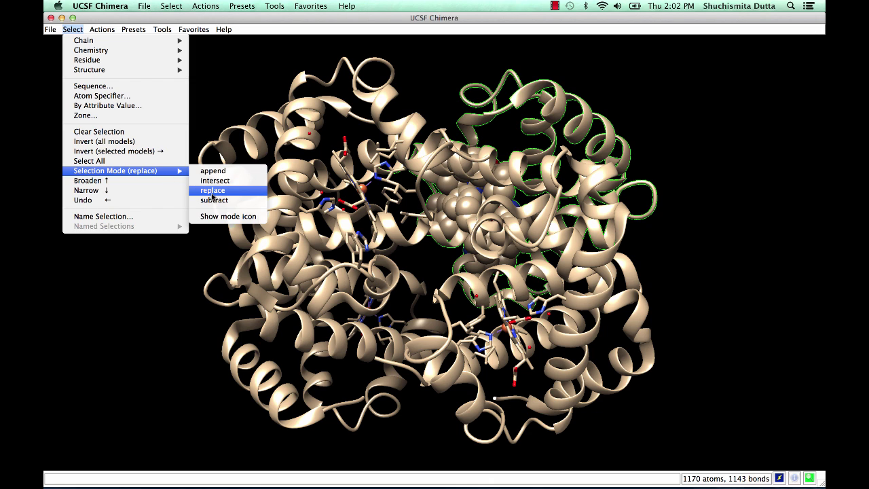
Select chain B, switch selection mode to append, and add chain A
mouse_move(169, 40)
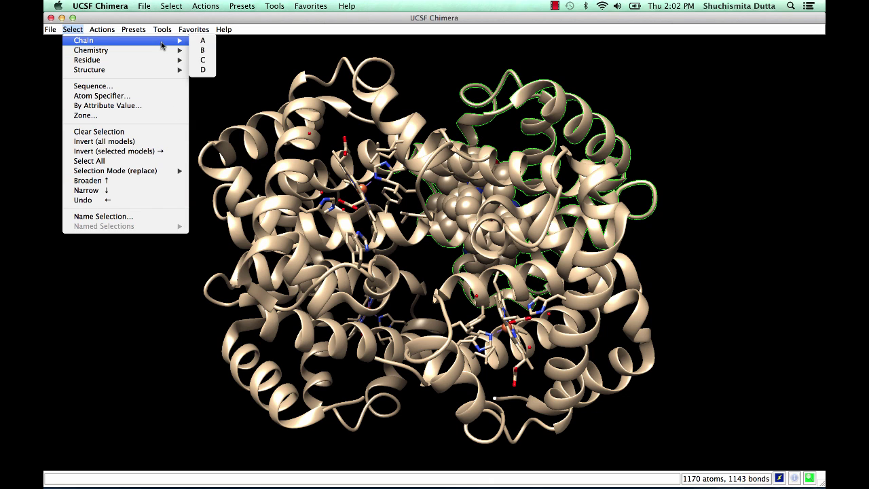
click(203, 50)
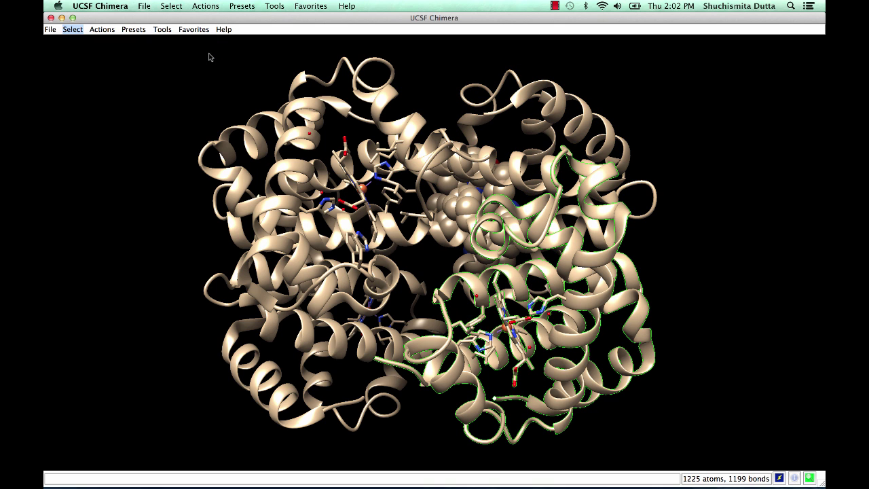
click(72, 30)
mouse_move(135, 171)
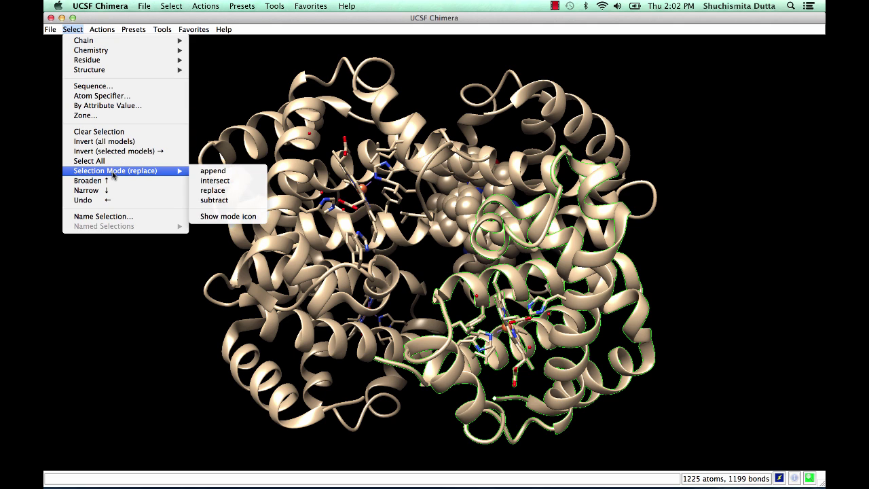
click(207, 174)
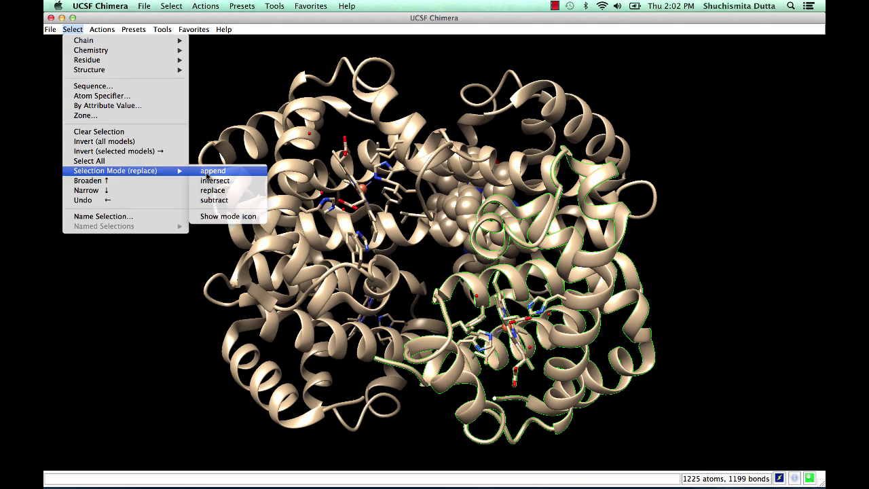
click(74, 30)
mouse_move(77, 41)
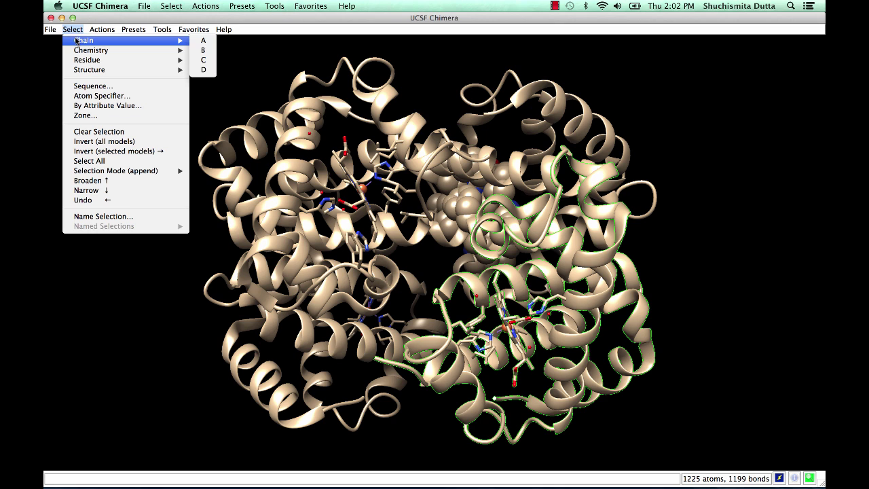
click(201, 41)
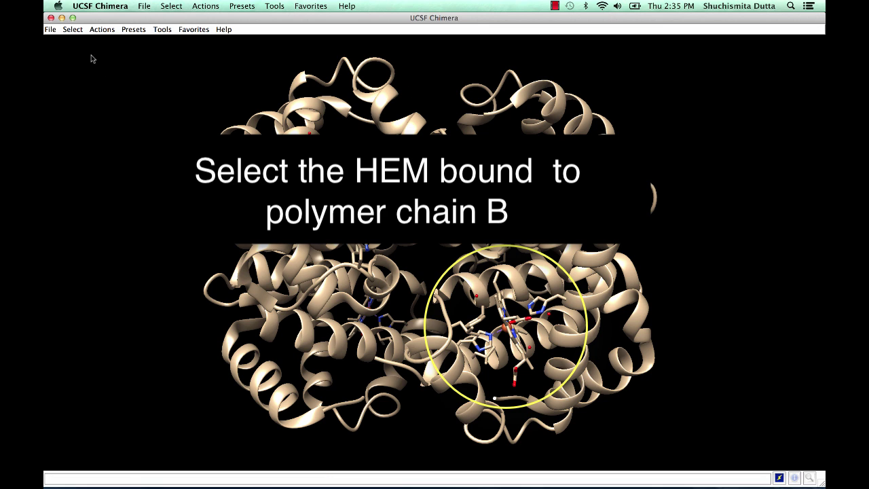
Select all HEM residues in the tetramer
click(73, 29)
mouse_move(84, 64)
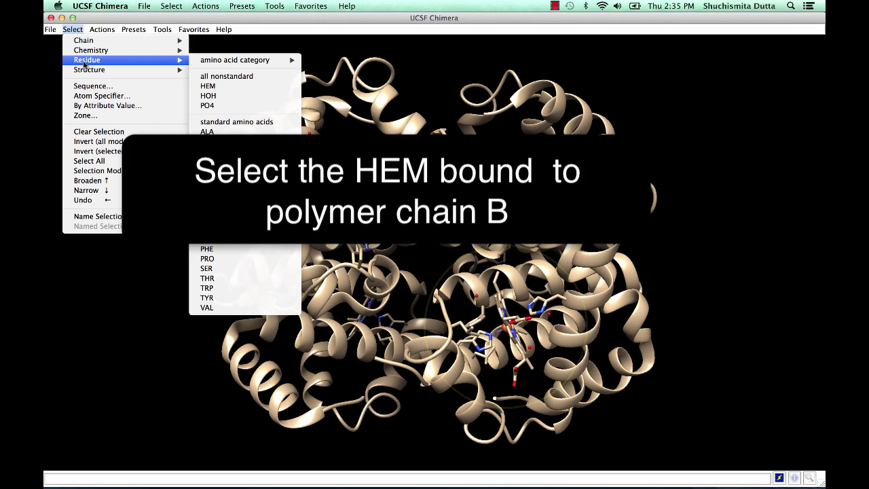
click(209, 92)
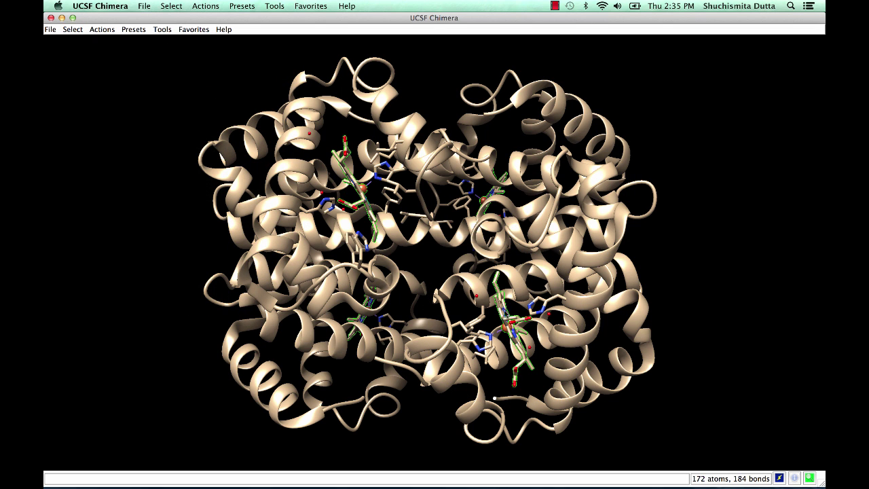
Switch selection mode to intersect and intersect with chain B, leaving its heme (43 atoms)
click(74, 33)
mouse_move(157, 175)
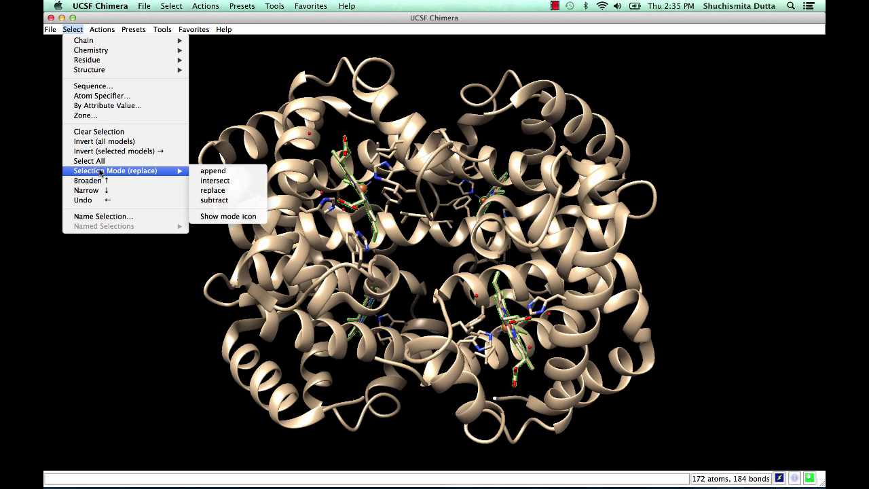
click(214, 181)
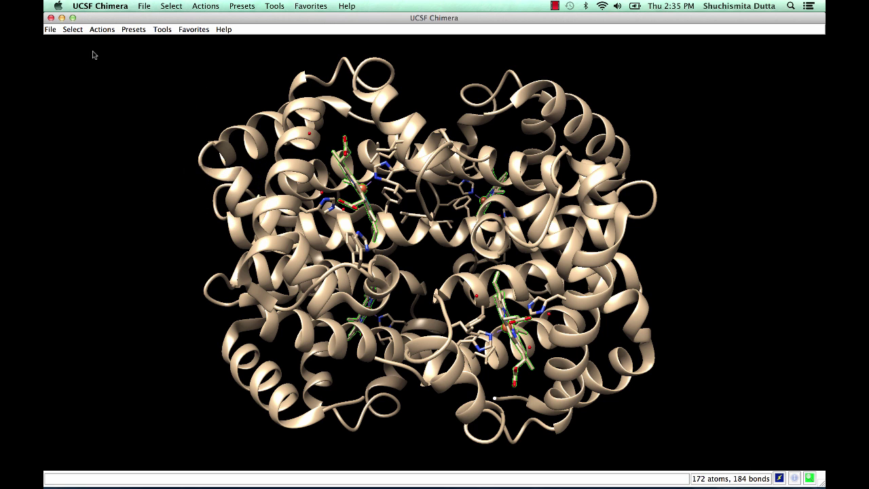
click(74, 30)
mouse_move(84, 42)
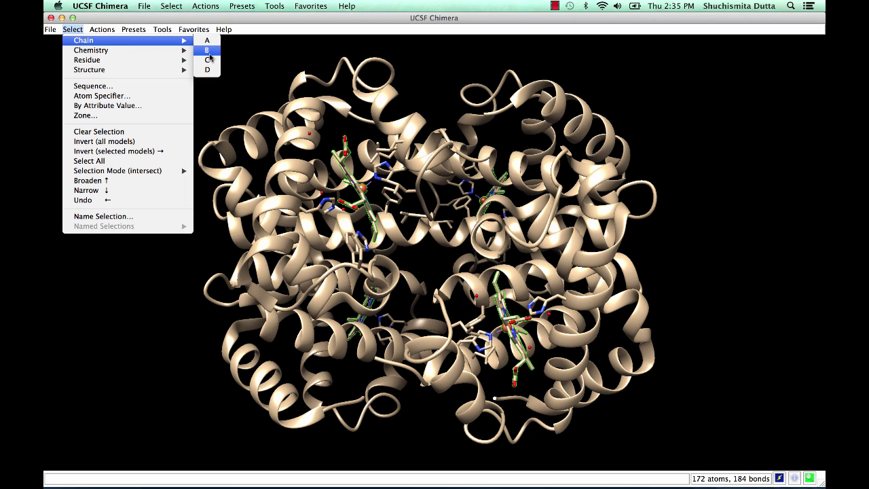
click(207, 51)
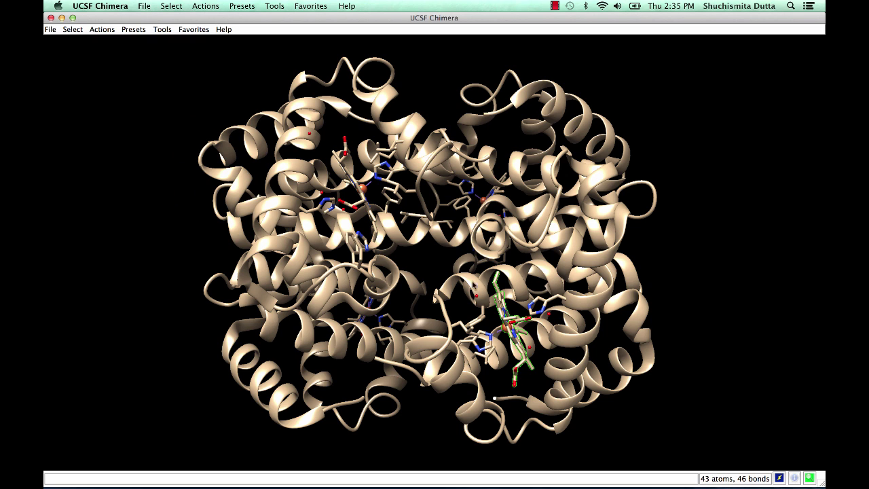
mouse_move(534, 364)
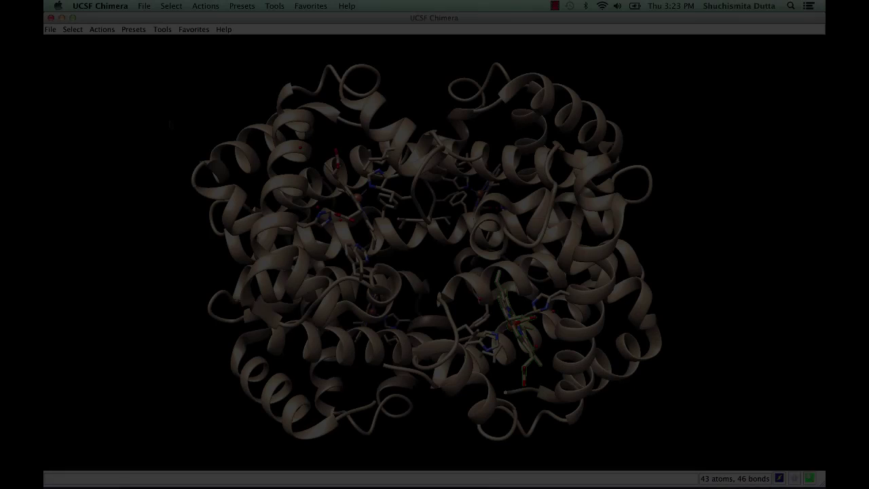
Set the selection mode back to replace and clear the heme selection
click(72, 29)
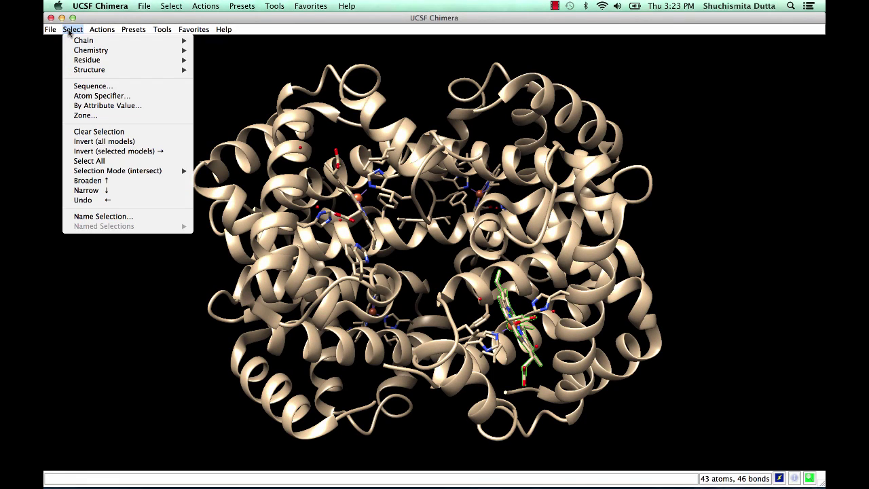
mouse_move(120, 171)
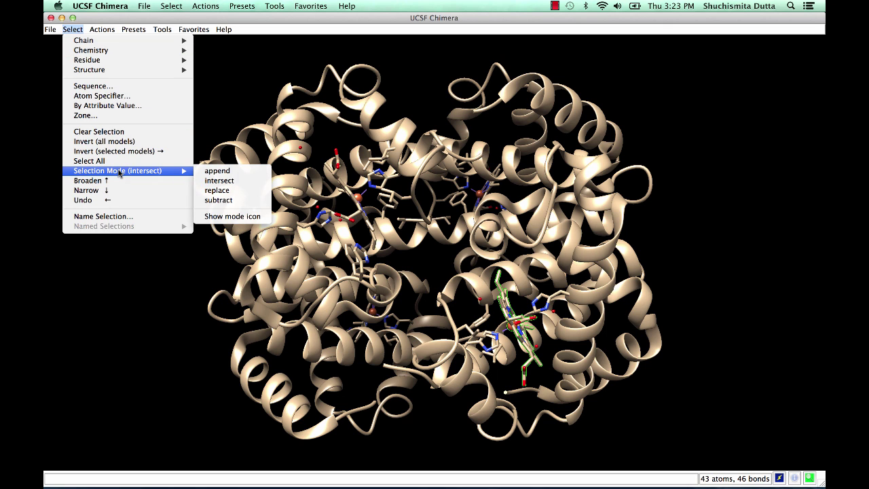
click(204, 190)
click(72, 29)
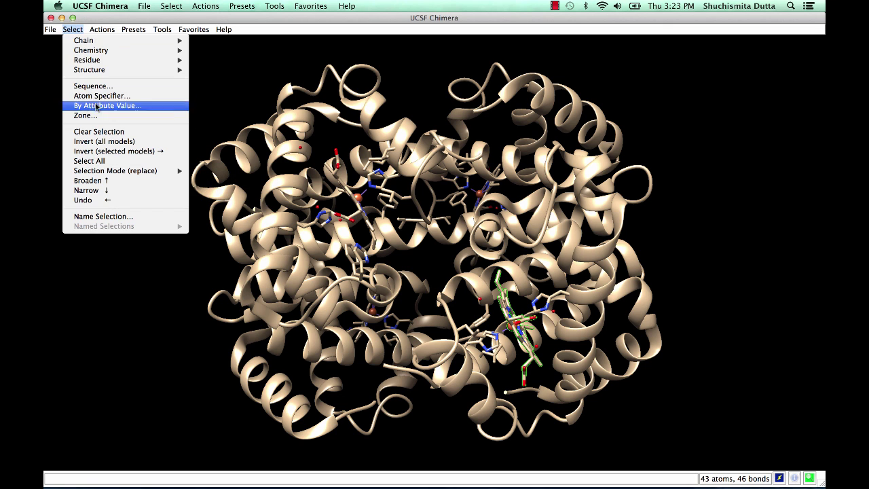
click(100, 131)
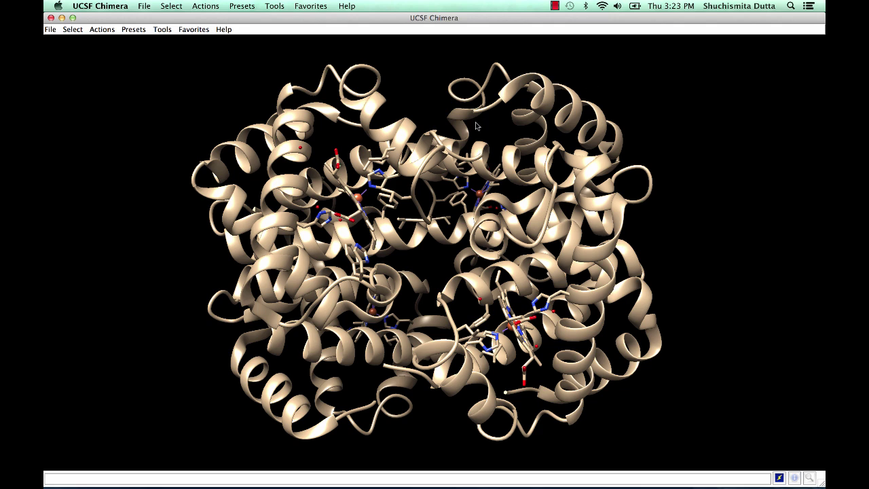
Select chain A again (1170 atoms, 1143 bonds)
click(72, 30)
mouse_move(78, 41)
click(207, 41)
Open the Color Actions 'all options' dialog and move it aside to see the model
click(105, 30)
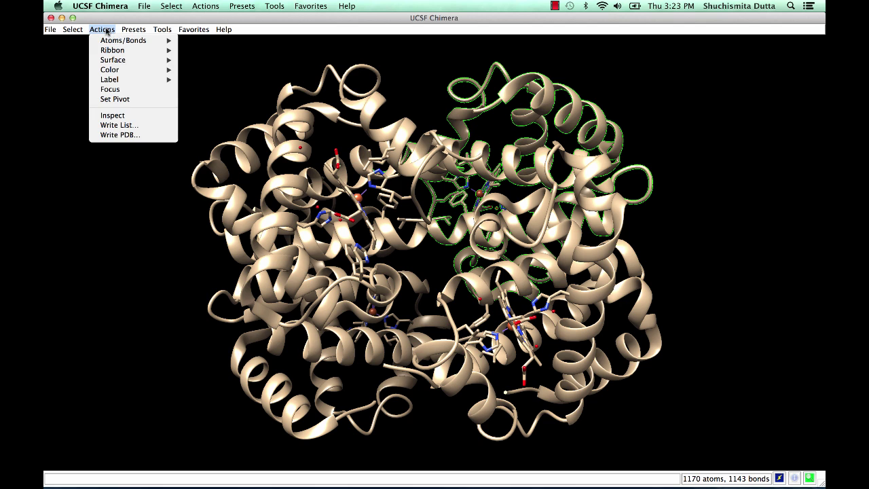
mouse_move(113, 71)
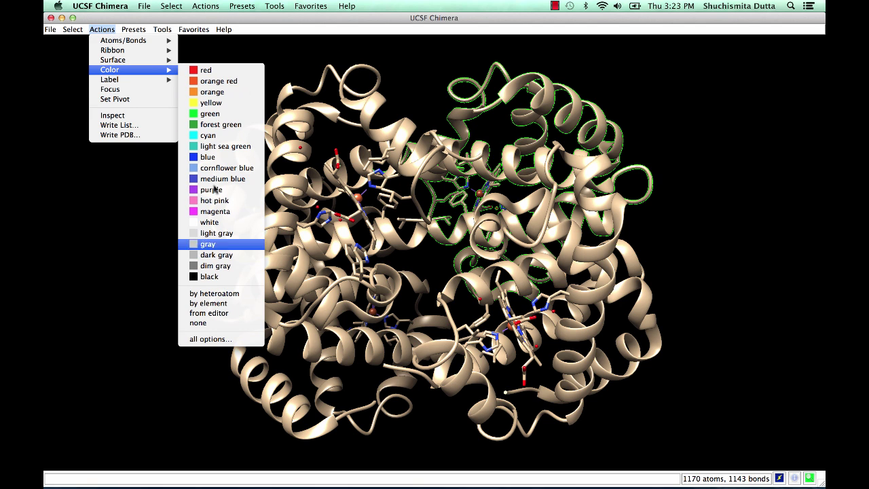
click(213, 340)
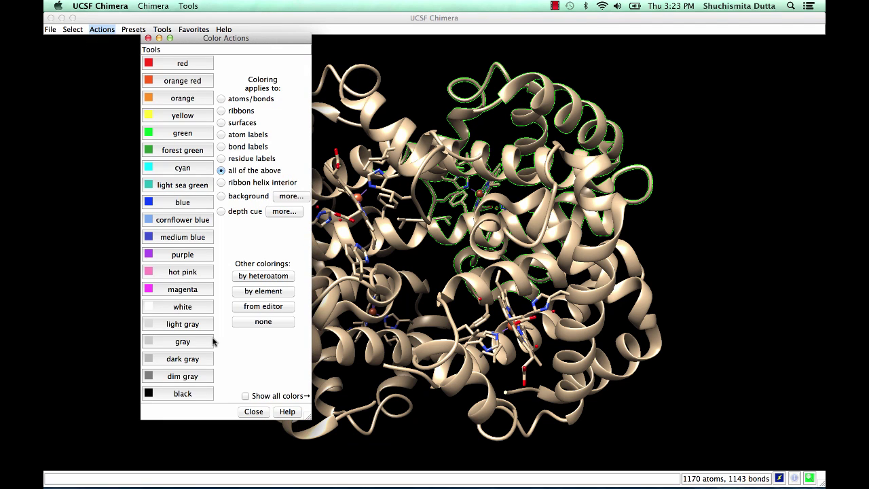
drag(235, 39, 178, 44)
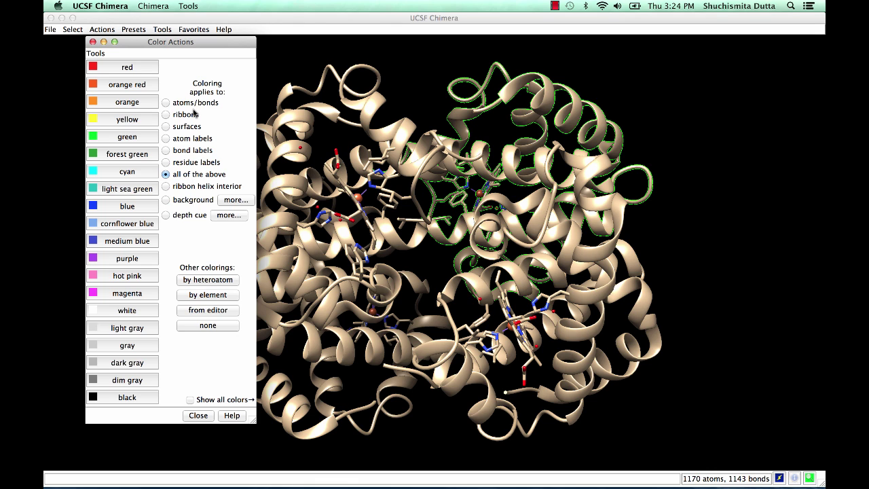
Colour chain A red, then colour only its ribbons yellow
click(120, 68)
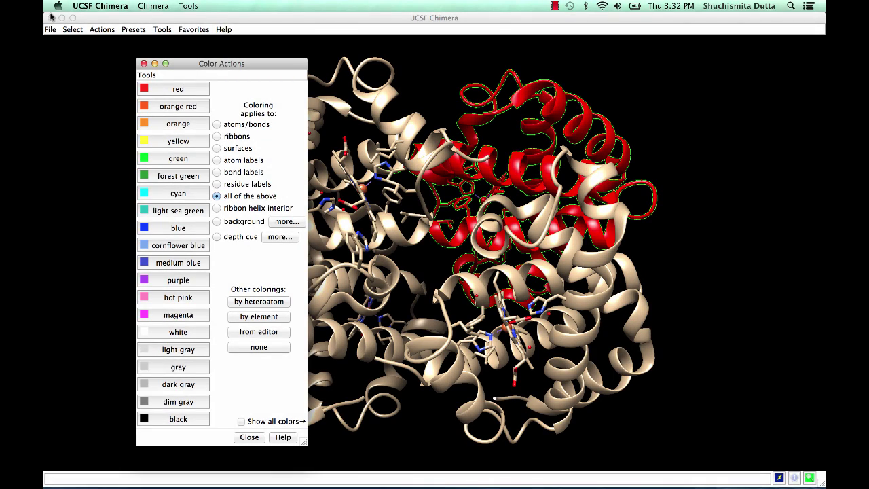
click(216, 136)
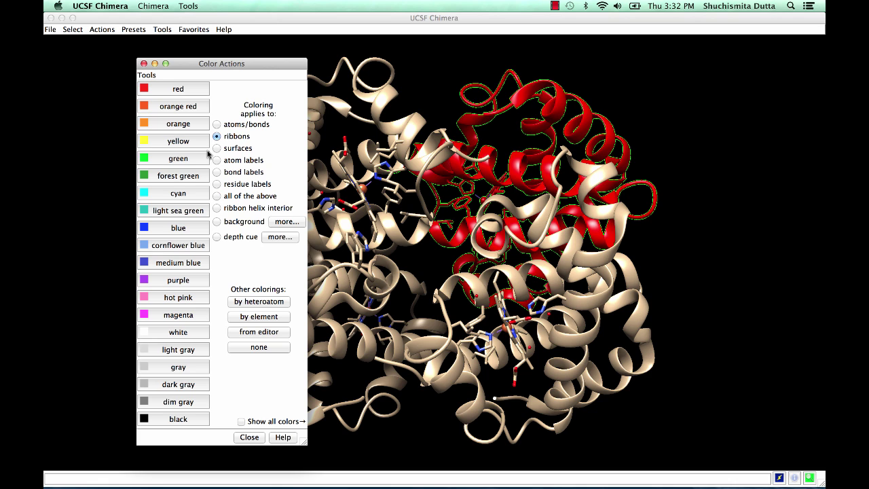
click(156, 140)
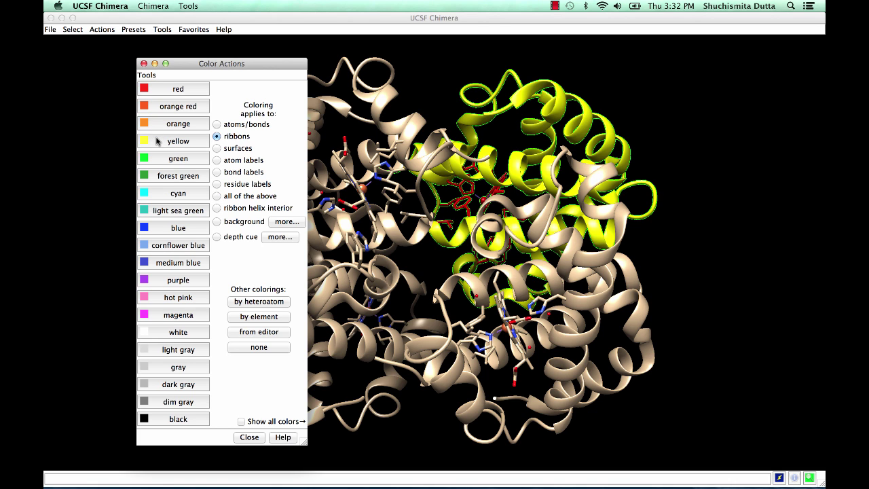
click(107, 30)
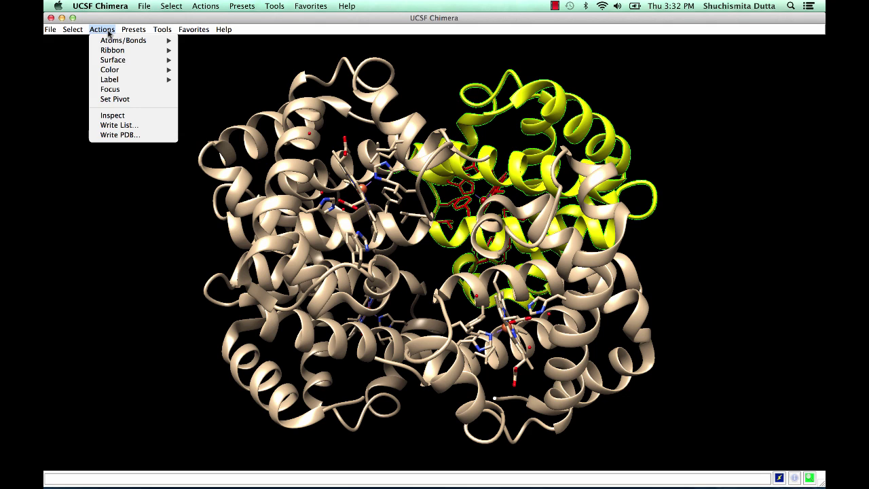
mouse_move(116, 84)
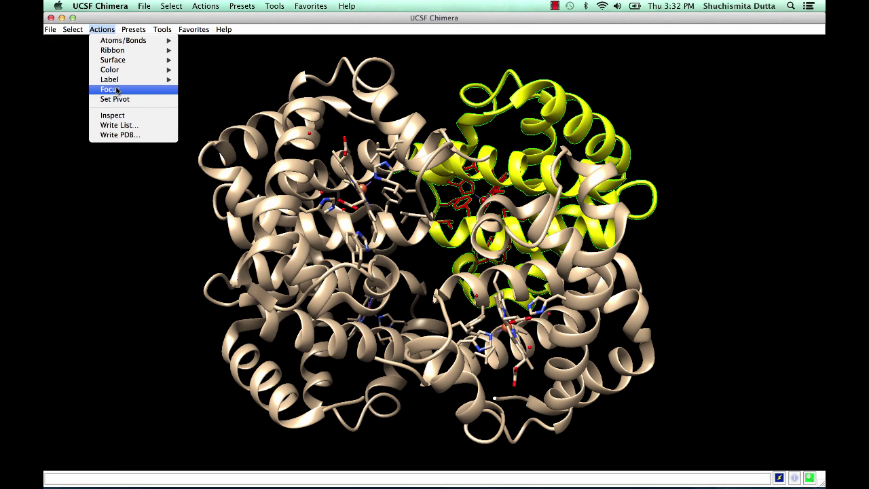
Focus the view on chain A and label the selected phenylalanine with its residue name, PHE
click(116, 90)
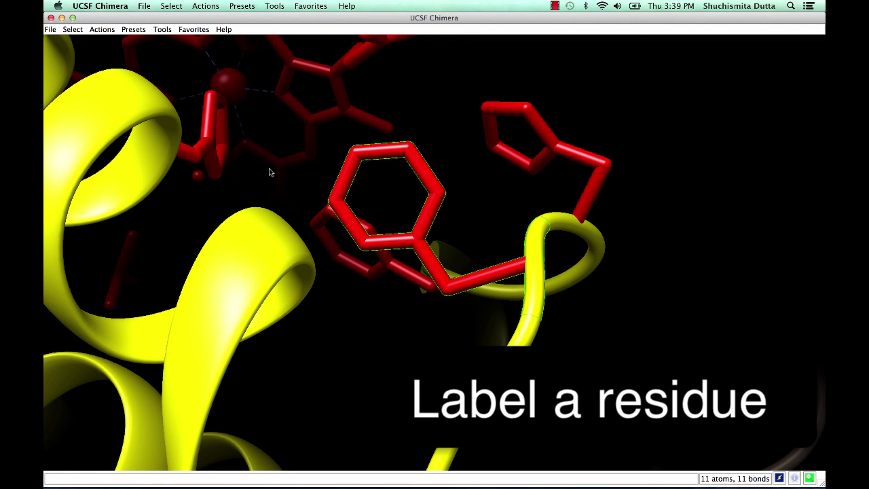
click(95, 31)
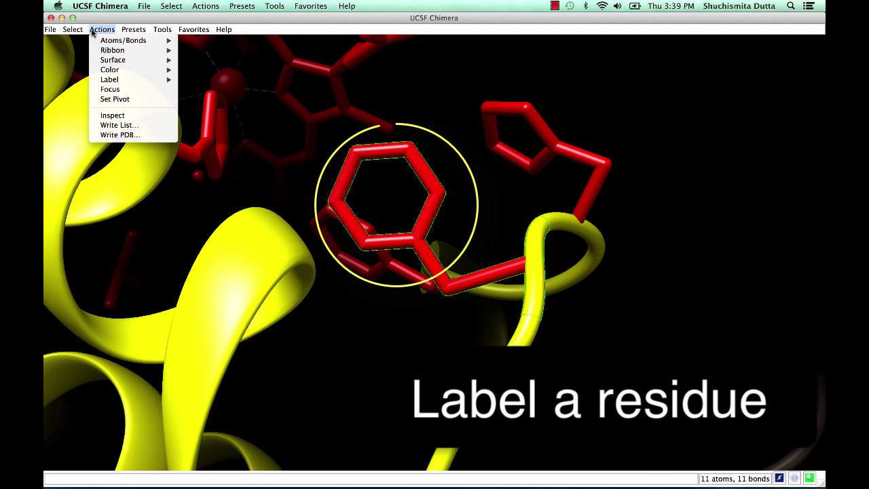
mouse_move(132, 81)
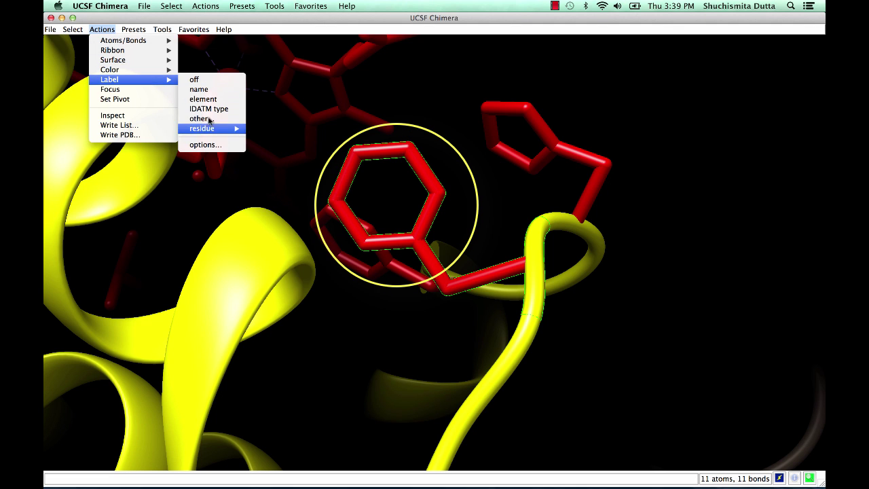
mouse_move(203, 128)
click(272, 145)
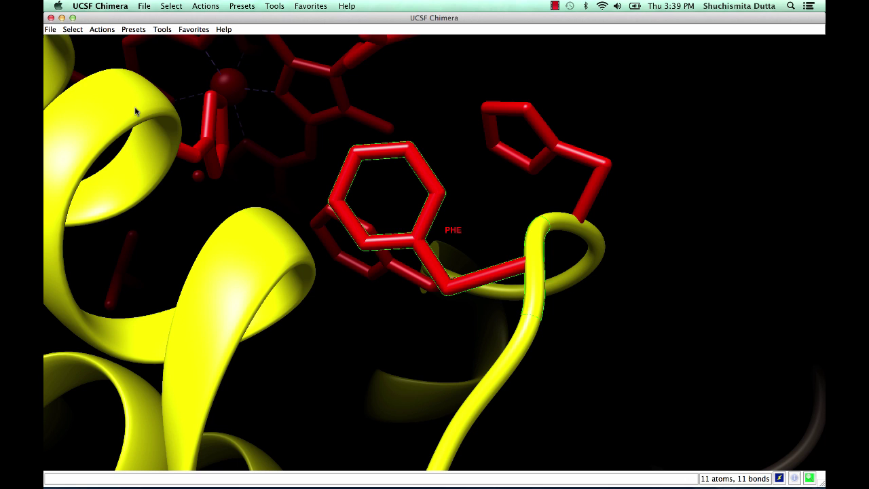
click(102, 30)
mouse_move(111, 82)
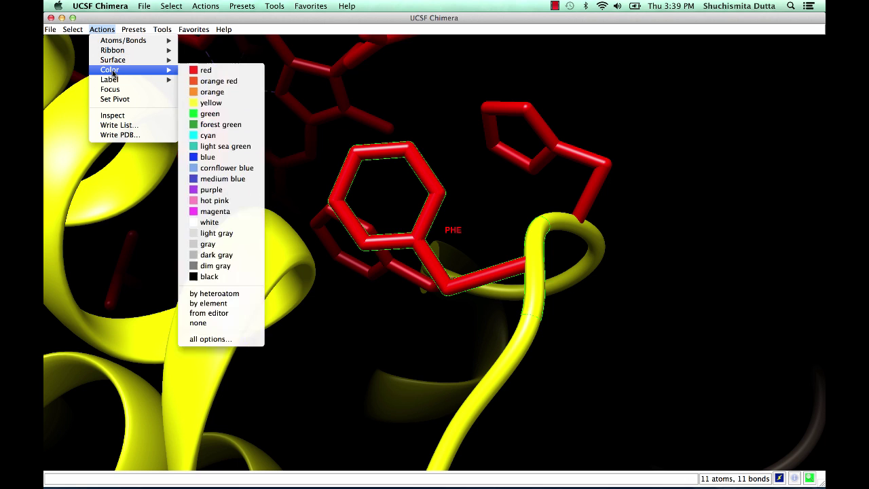
In Color Actions, restrict colouring to residue labels and apply cyan to the PHE label
click(209, 339)
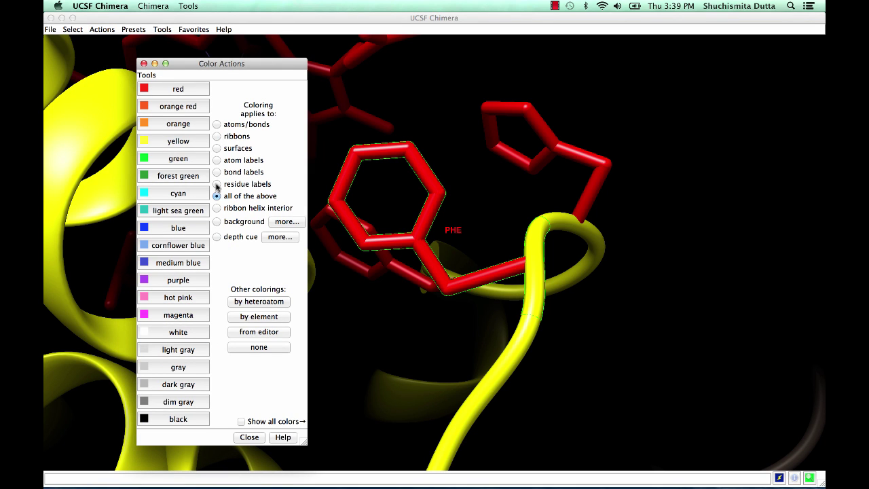
click(216, 184)
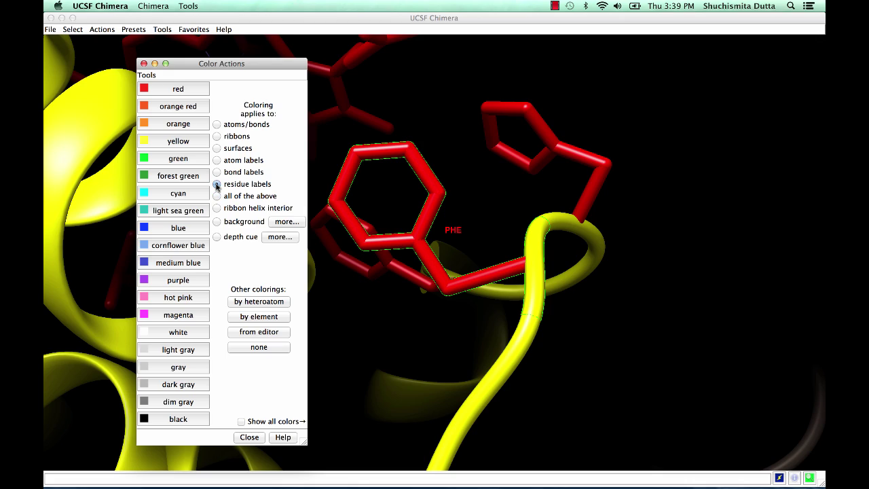
click(181, 195)
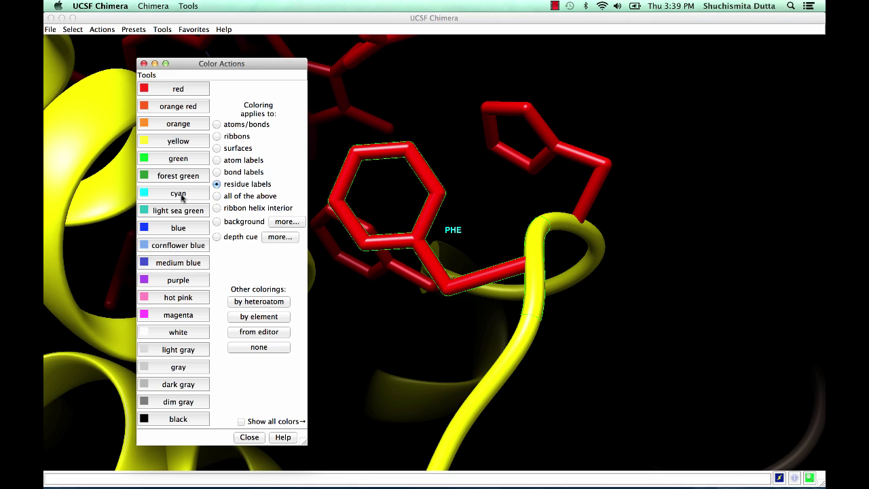